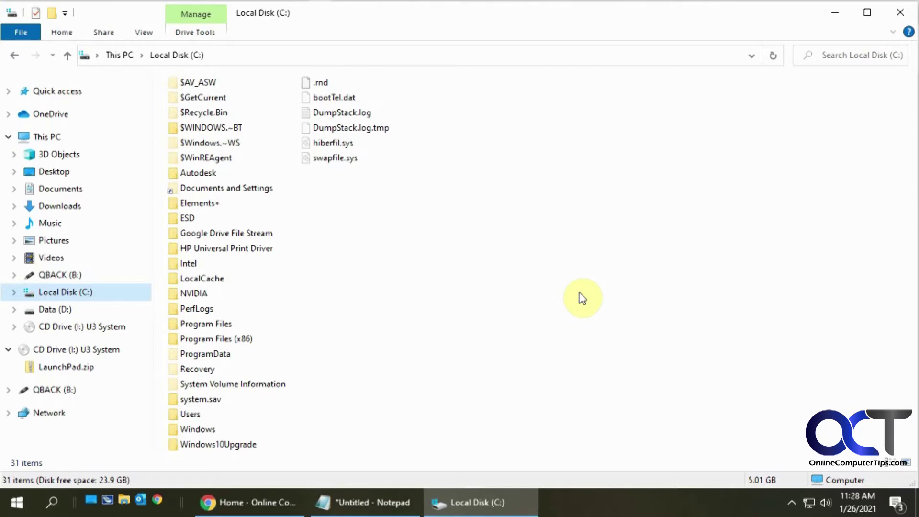
# Step: Search Windows from the Start menu for 'control panel' and open Control Panel
pyautogui.click(21, 502)
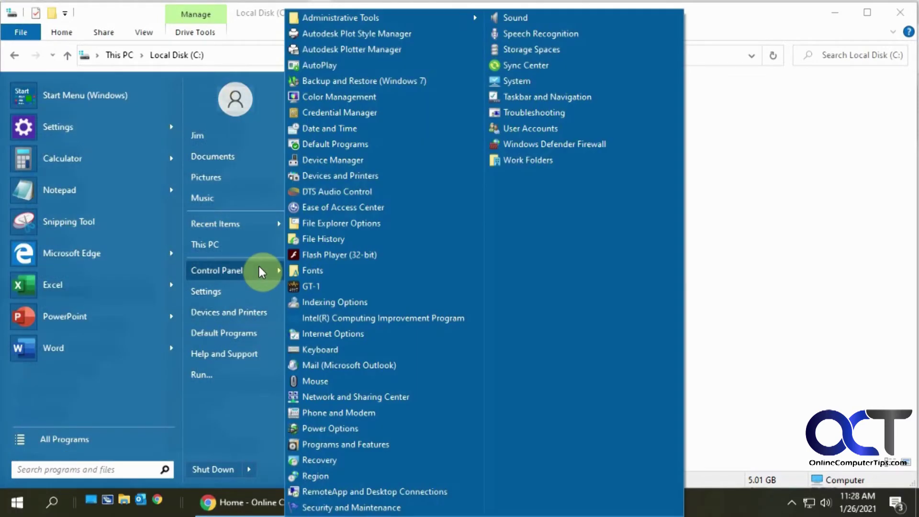
pyautogui.moveTo(217, 270)
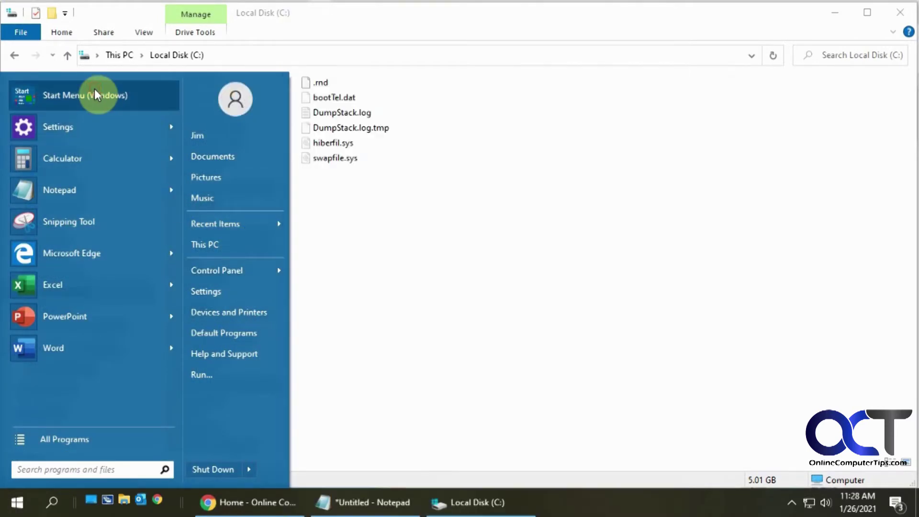
pyautogui.click(97, 94)
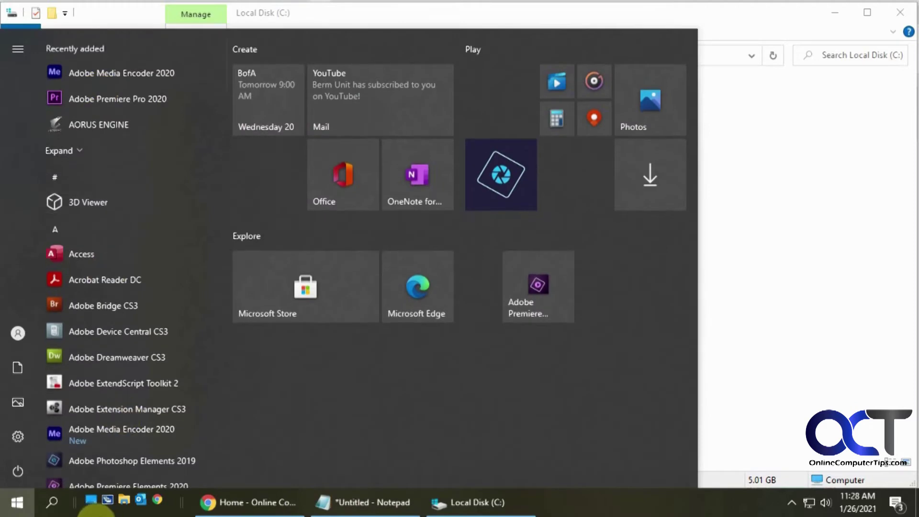
pyautogui.click(51, 505)
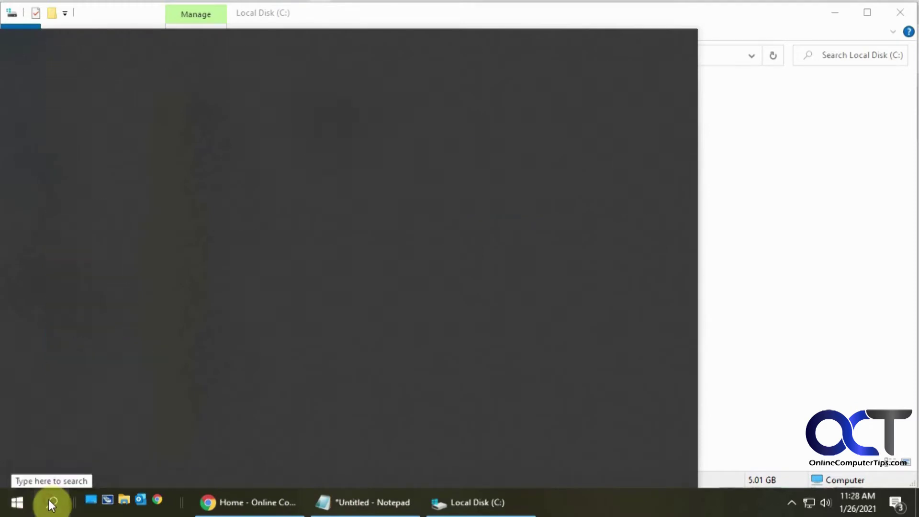
pyautogui.write('control pan')
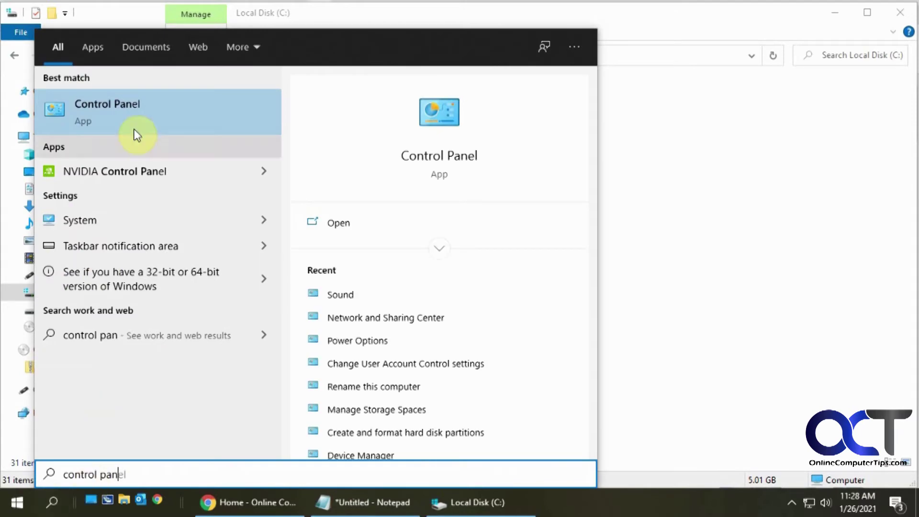
pyautogui.click(136, 119)
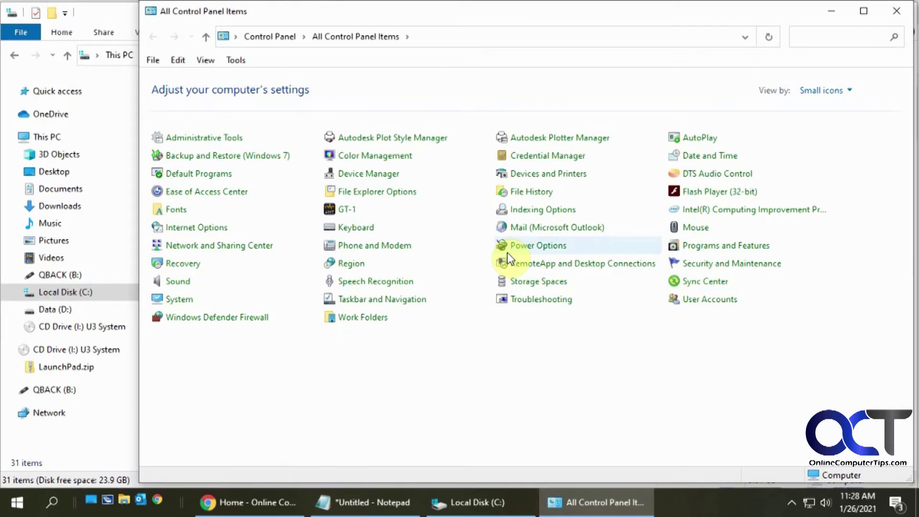
# Step: Open Indexing Options from Control Panel and drag its window to a new position
pyautogui.click(537, 211)
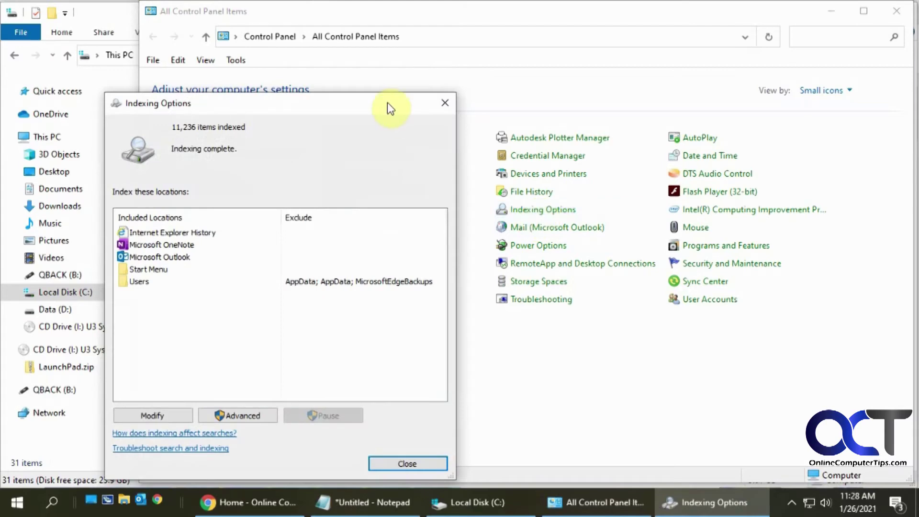
pyautogui.moveTo(387, 103); pyautogui.dragTo(539, 67)
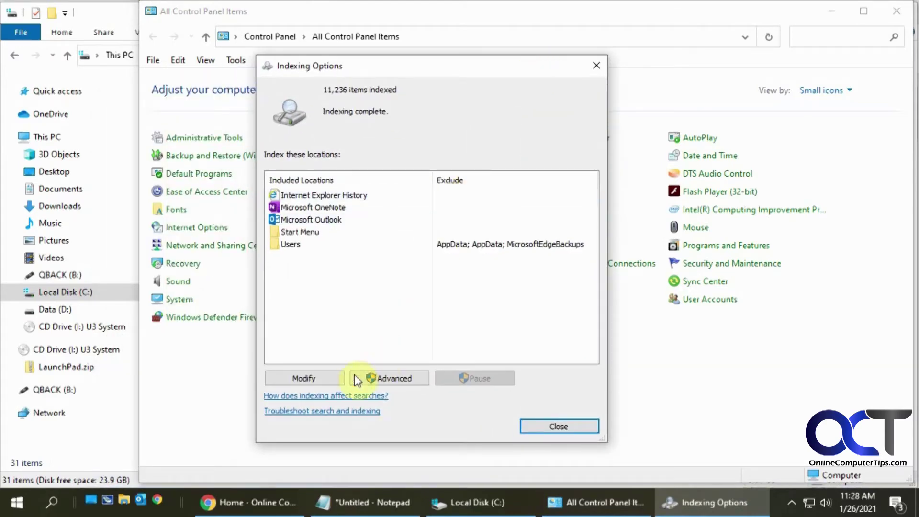
# Step: Tick Local Disk (C:) in the indexed-locations editor, then close it without saving
pyautogui.click(335, 379)
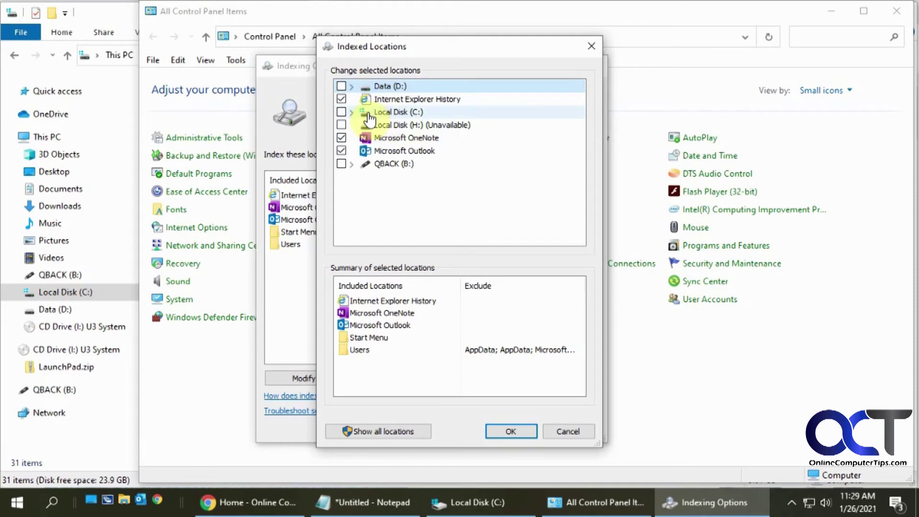
pyautogui.moveTo(422, 125)
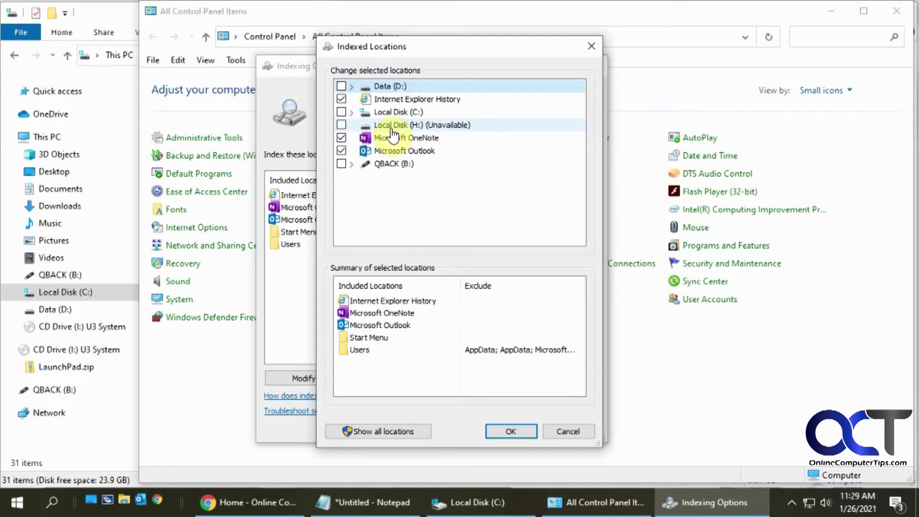
pyautogui.click(352, 112)
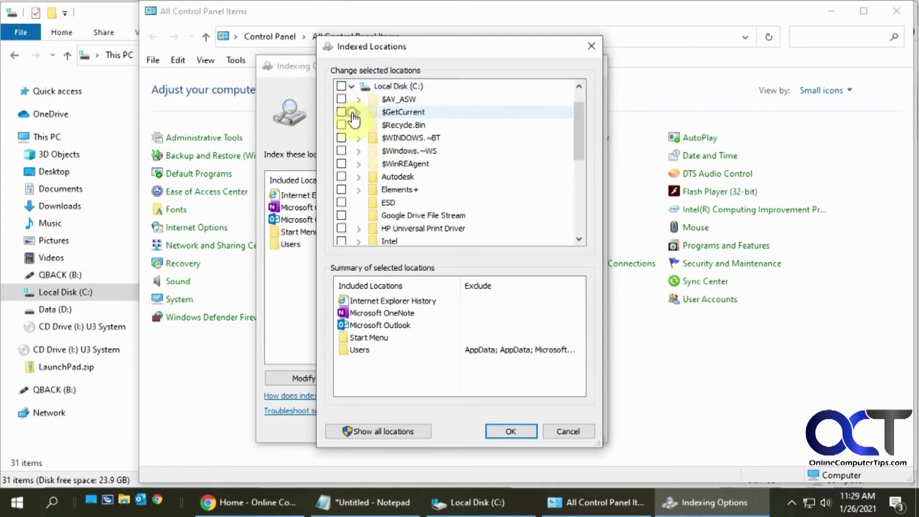
pyautogui.click(352, 86)
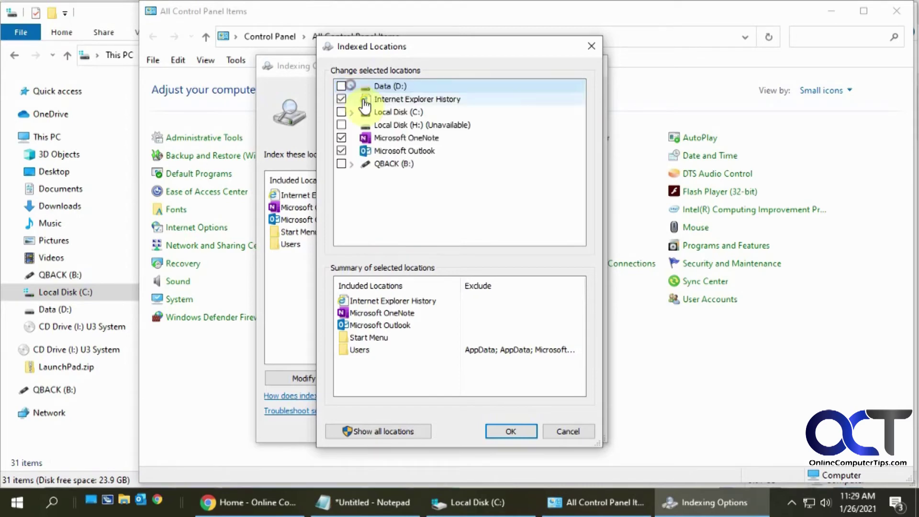
pyautogui.click(342, 113)
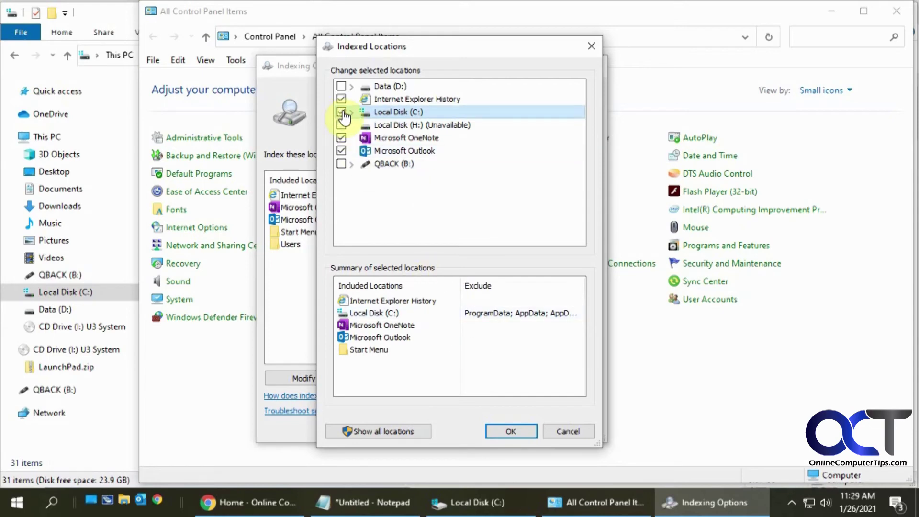
pyautogui.click(565, 429)
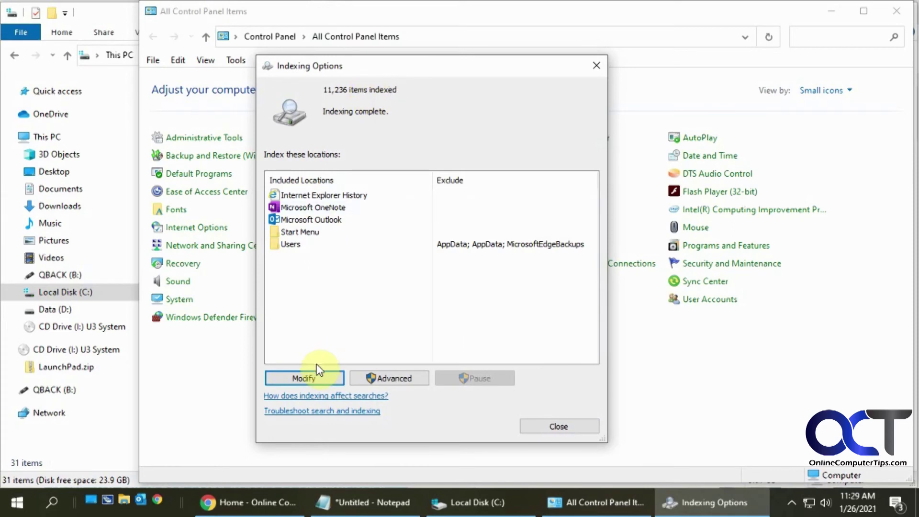
# Step: Reopen the locations editor, confirm the five locations with Local Disk (C:) unchecked, and close it
pyautogui.click(323, 378)
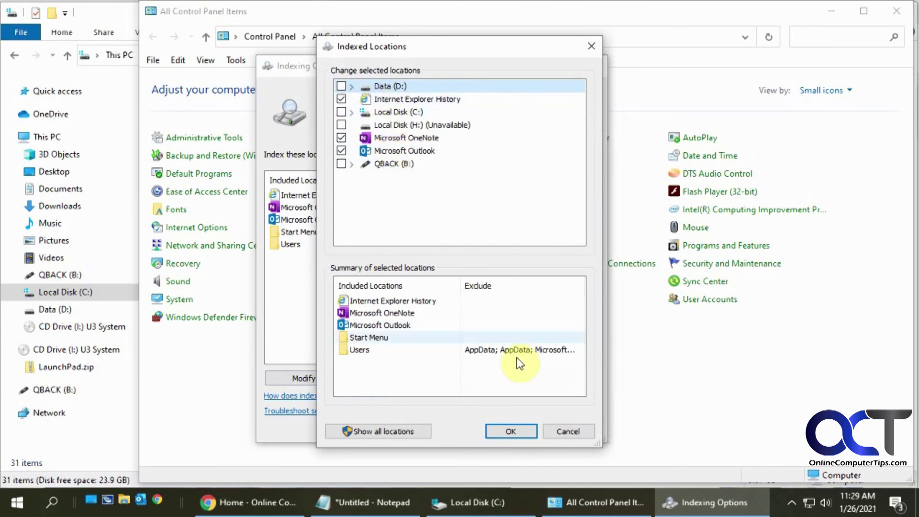
pyautogui.click(533, 425)
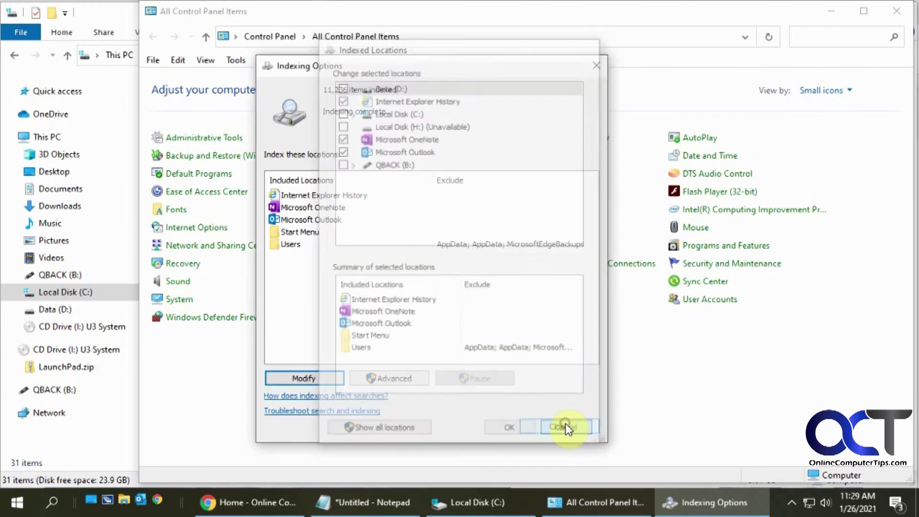